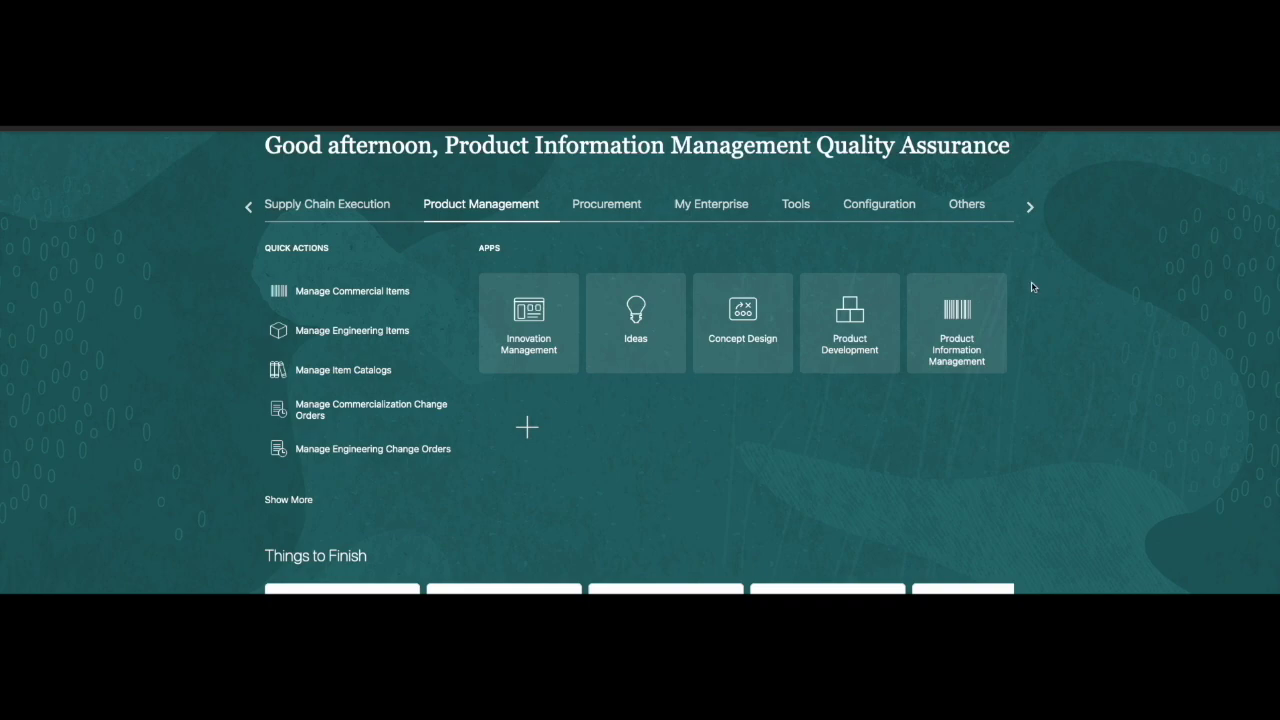
# Open the Configure Views task for Product Management Experience in Product Information Management
pyautogui.click(998, 302)
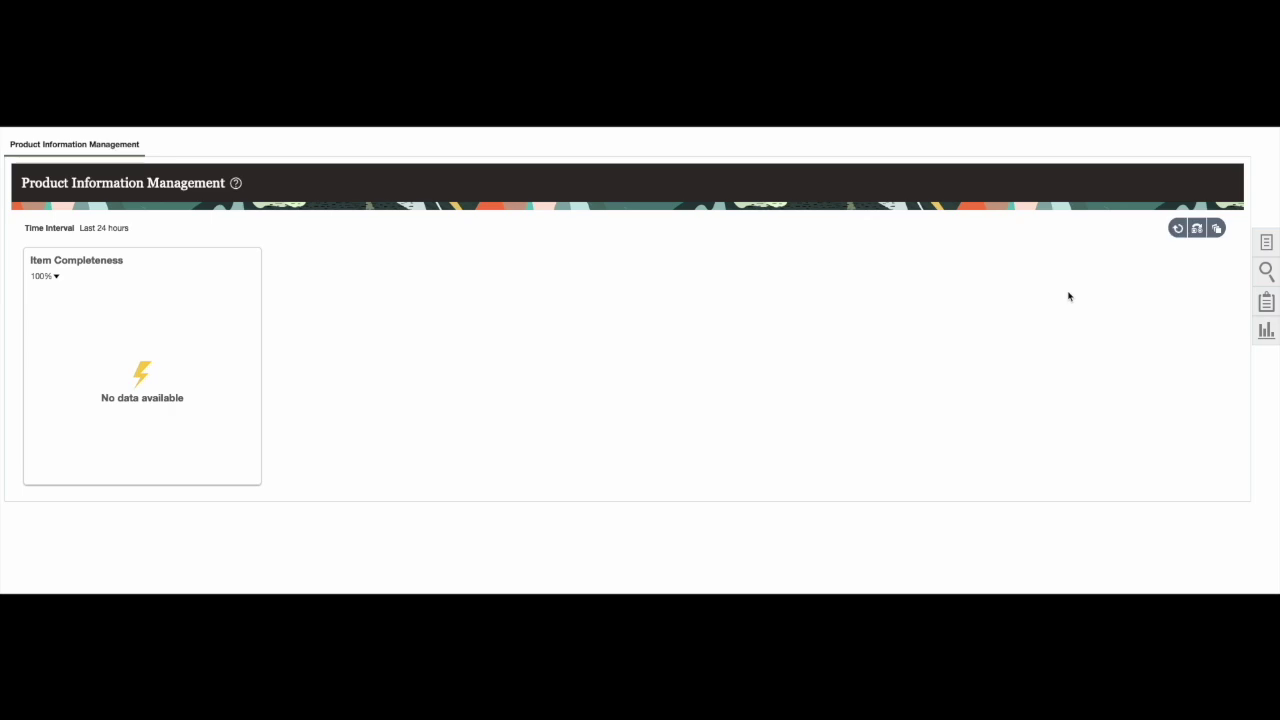
pyautogui.click(1266, 246)
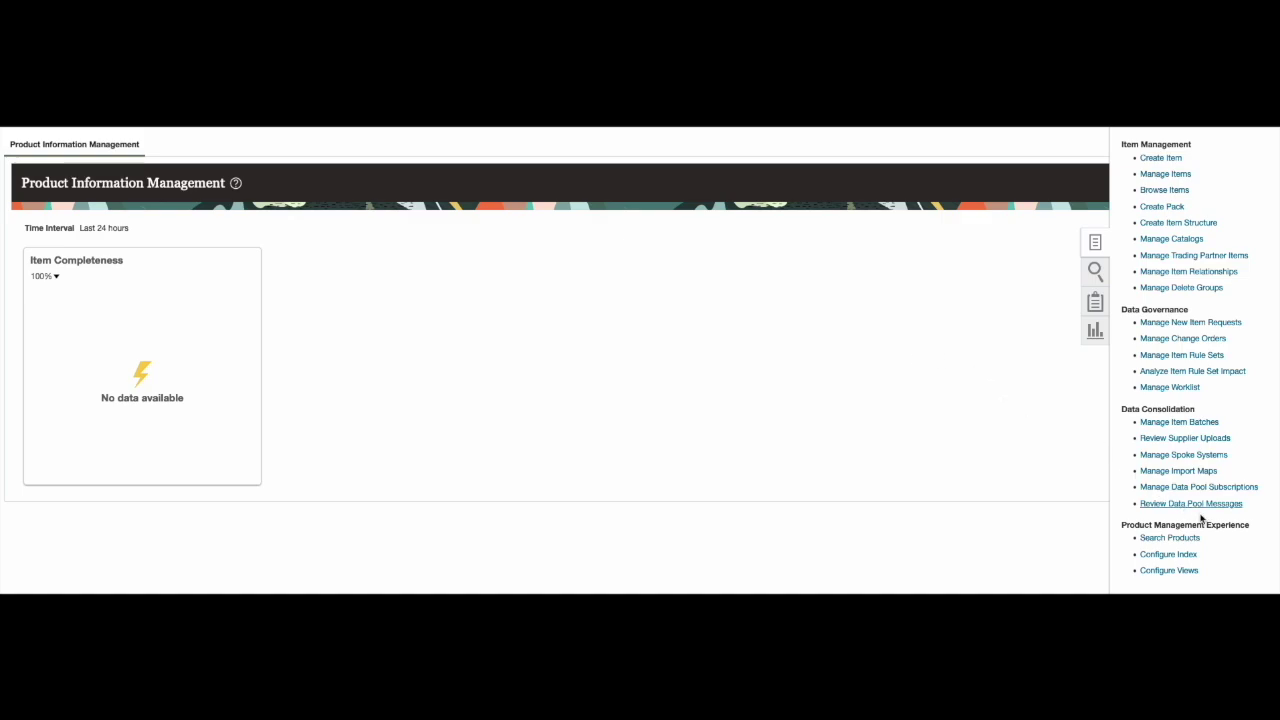
pyautogui.click(1180, 571)
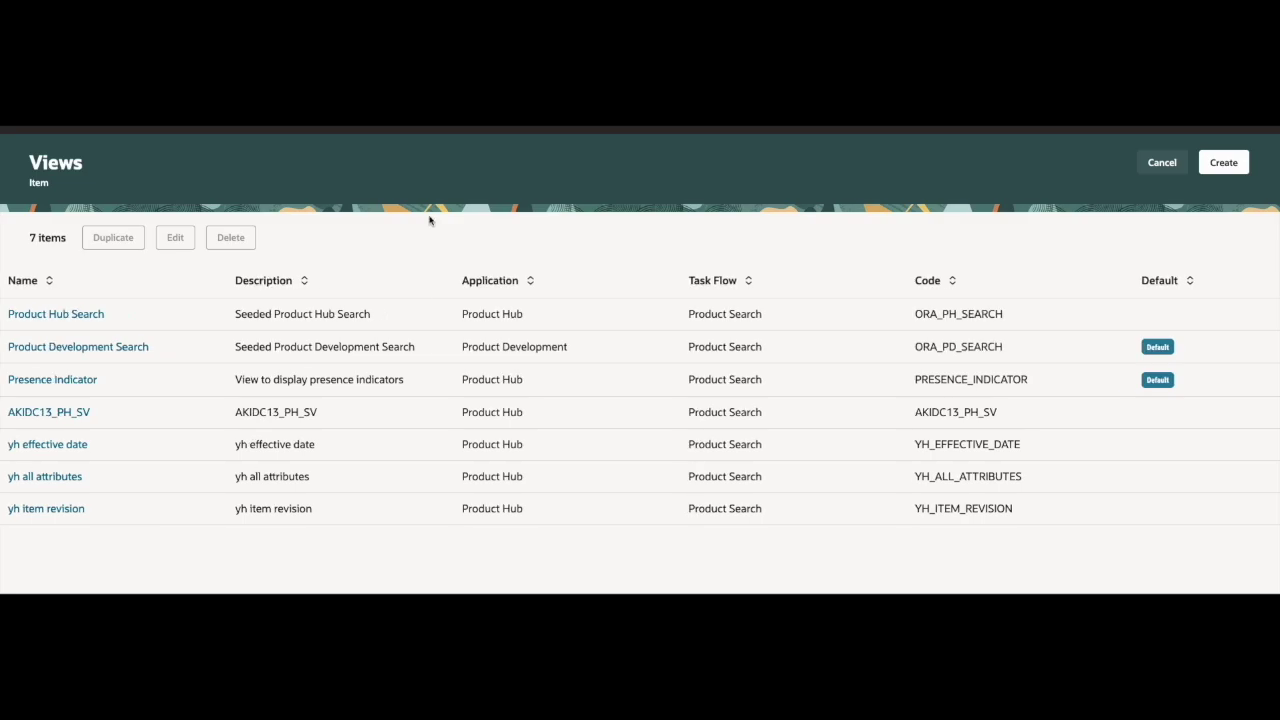
# Start duplicating the seeded Product Hub Search view and leave the copy unsaved
pyautogui.click(415, 312)
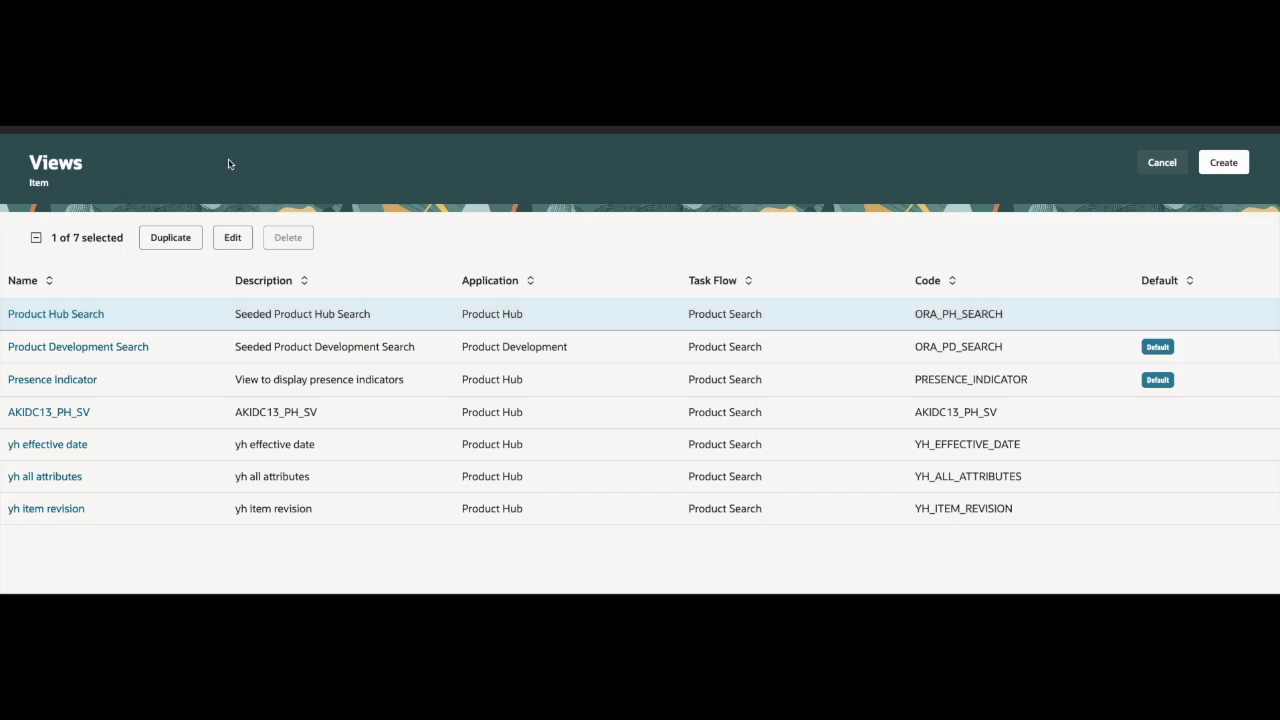
pyautogui.click(164, 240)
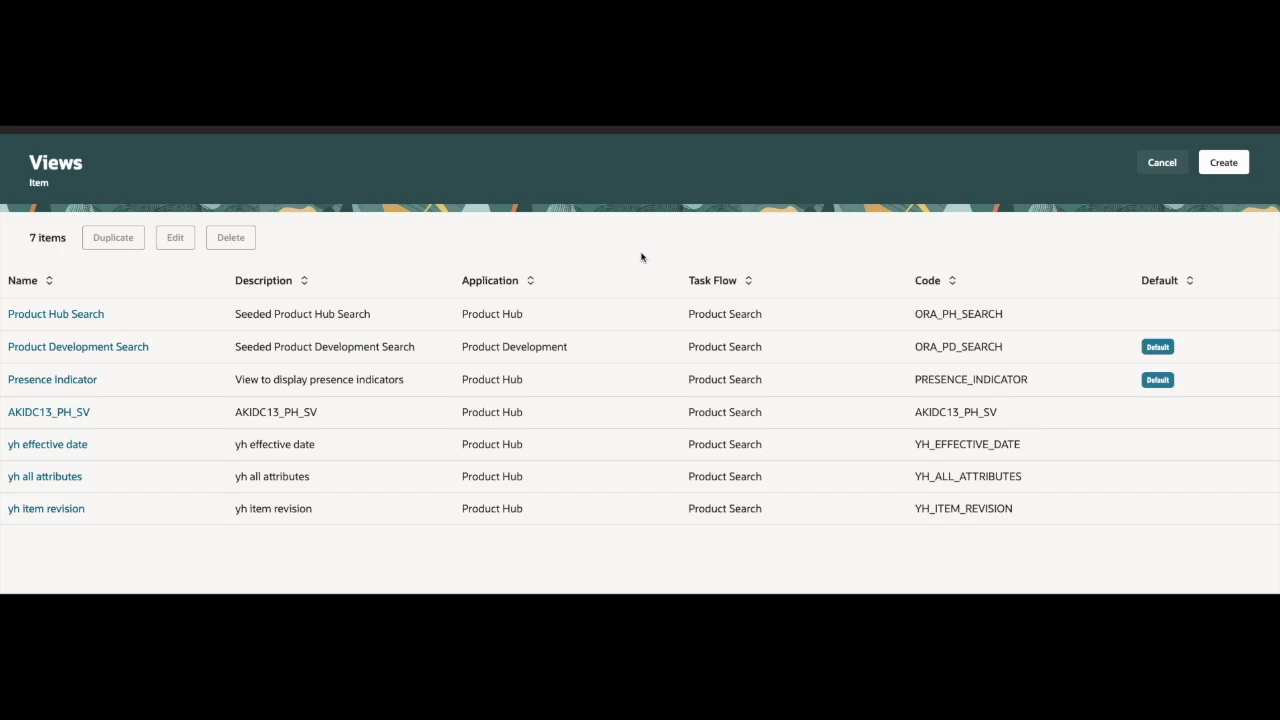
# Create a new item view with a test name, setting the application to Product Hub and the task flow to Product Search
pyautogui.click(1224, 165)
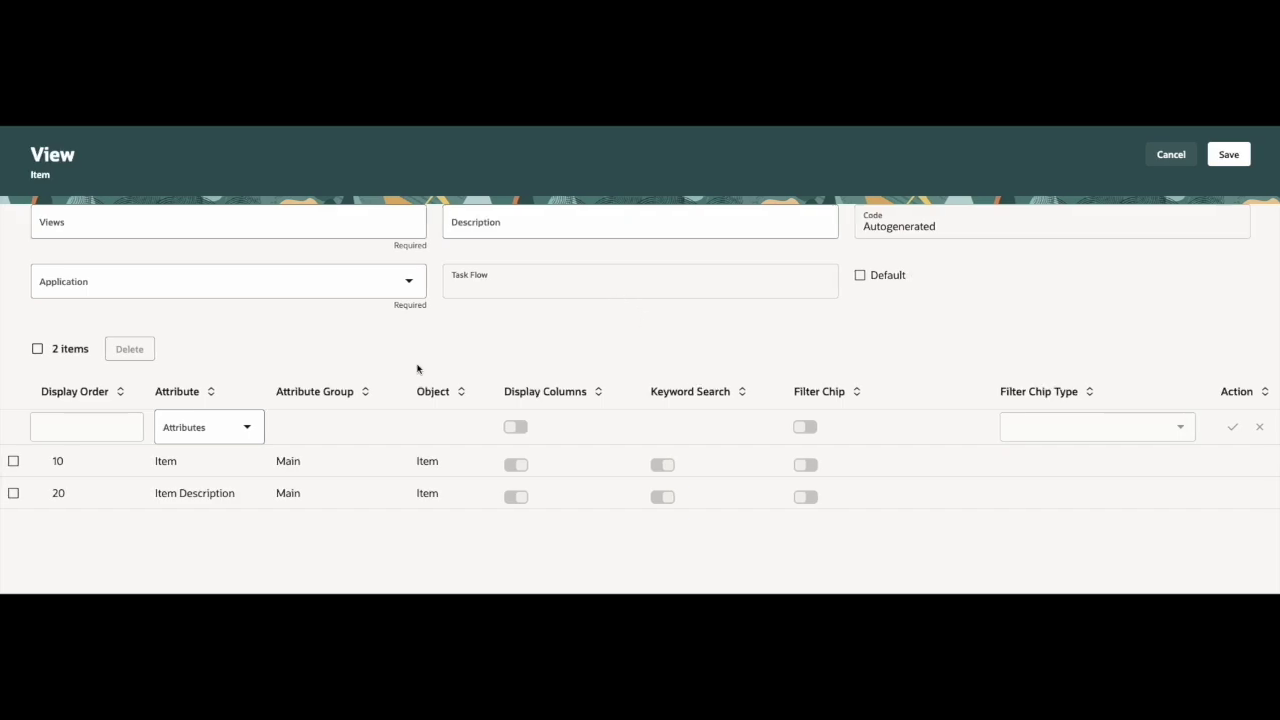
pyautogui.click(352, 224)
pyautogui.write('Saniya_test')
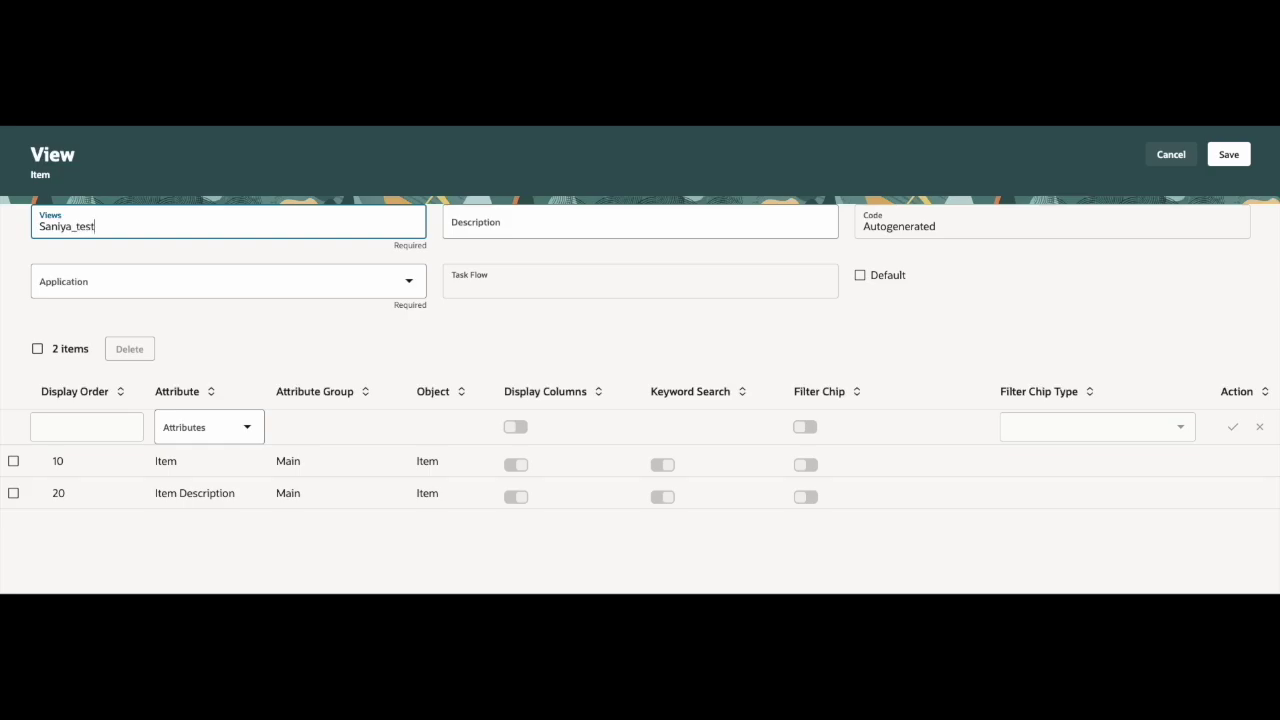
pyautogui.click(217, 345)
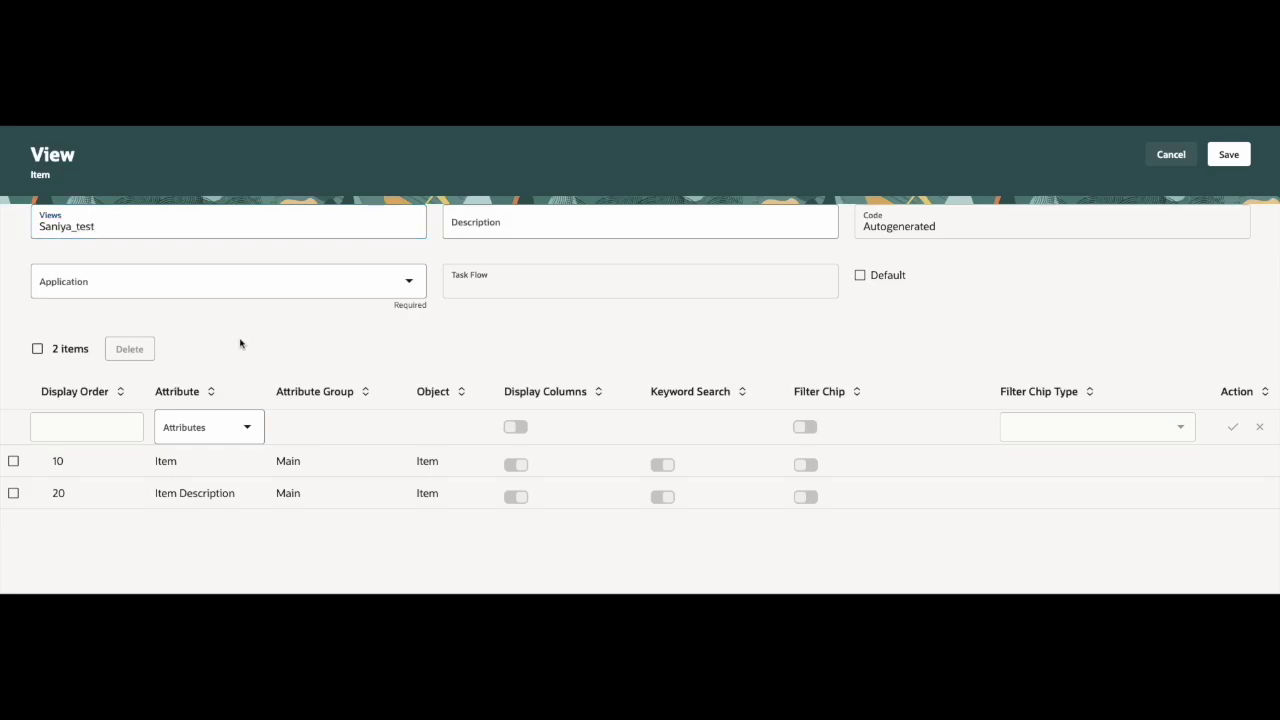
pyautogui.click(409, 285)
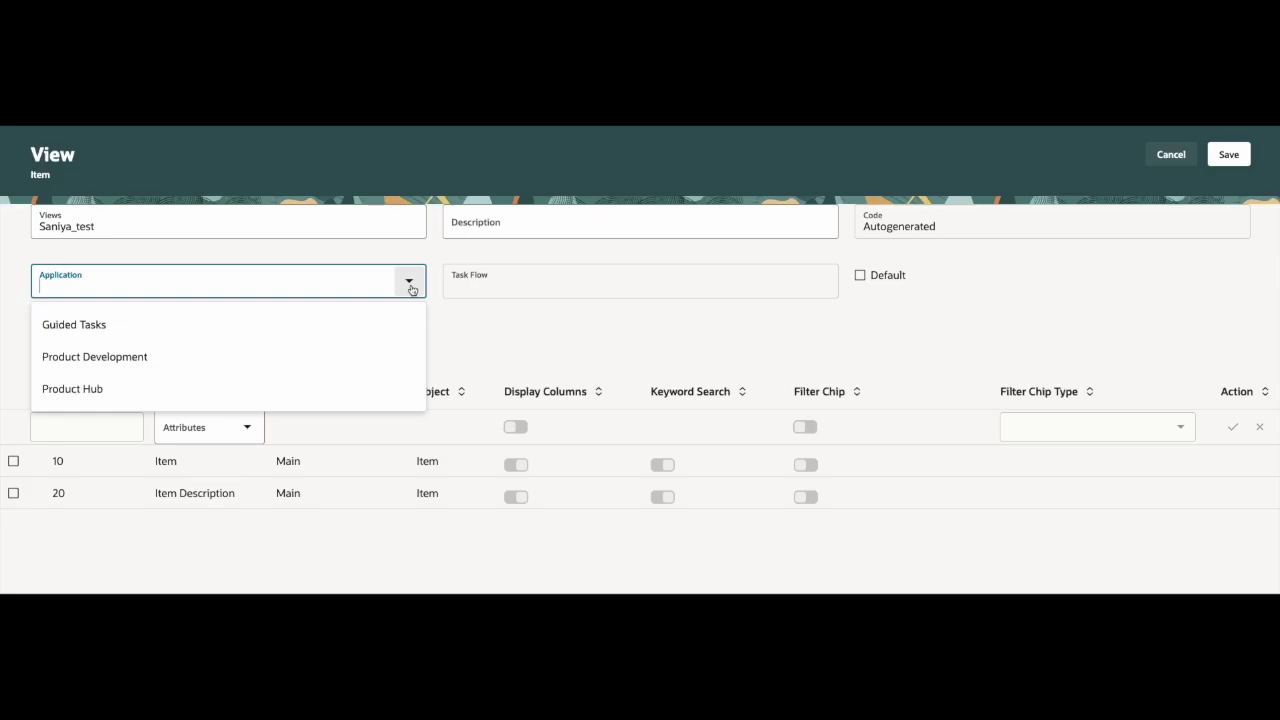
pyautogui.click(284, 392)
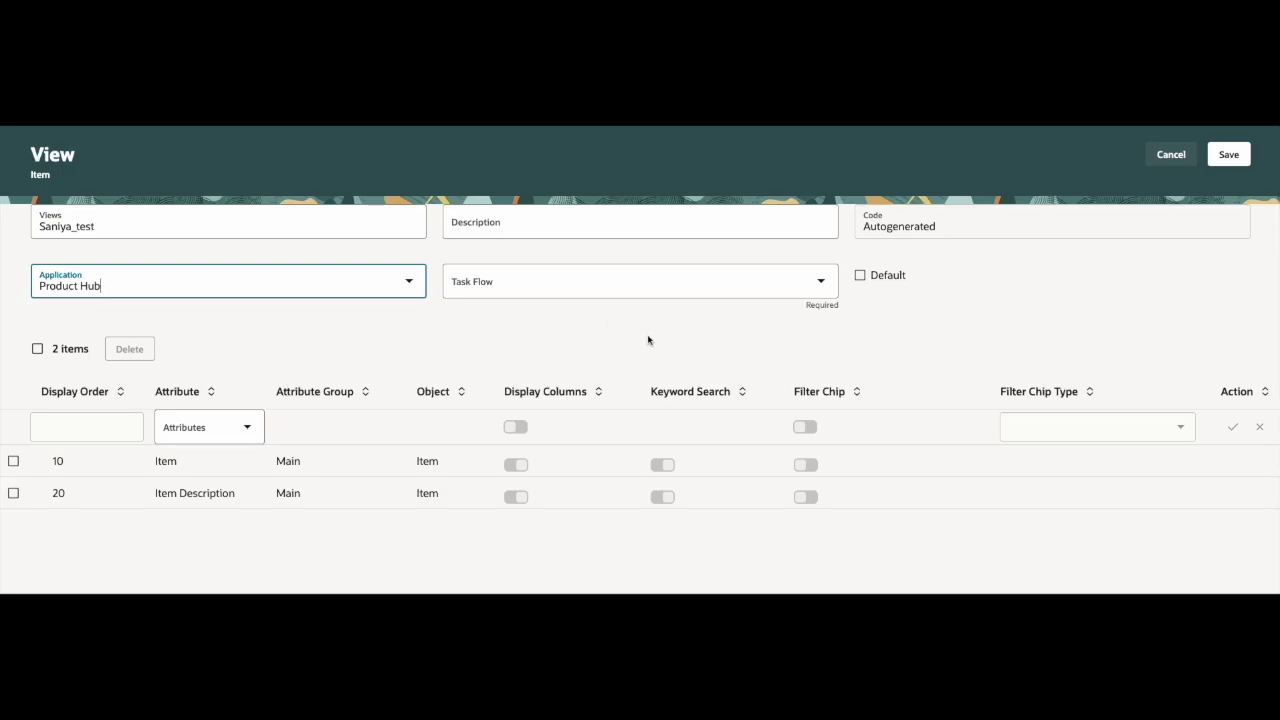
pyautogui.click(822, 281)
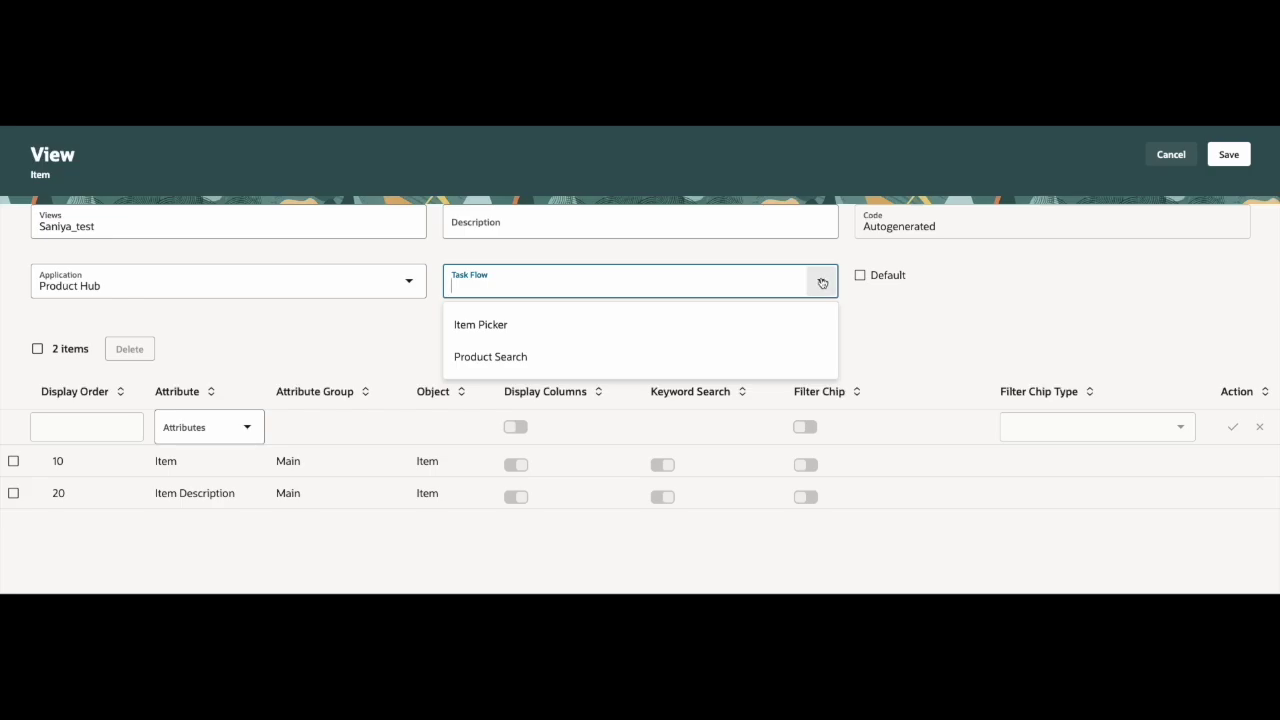
pyautogui.click(719, 352)
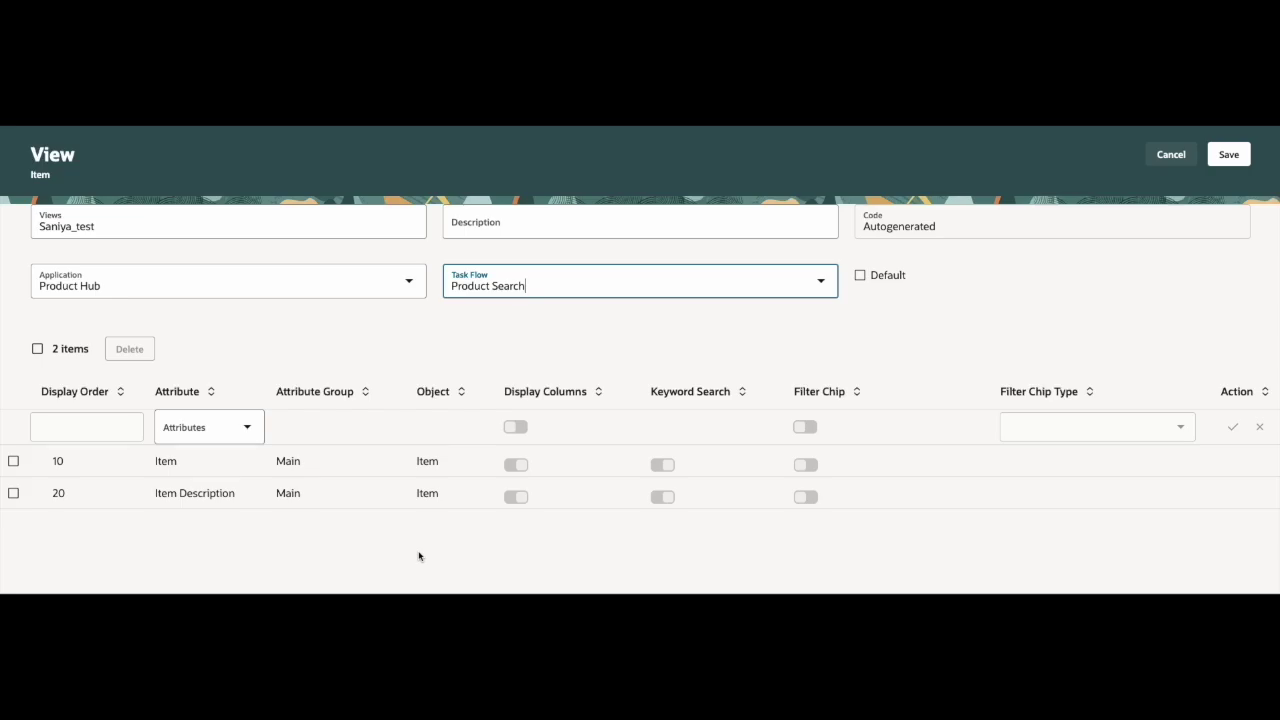
# Add the Organization attribute to the view with display column, keyword search and filter chip enabled
pyautogui.click(247, 430)
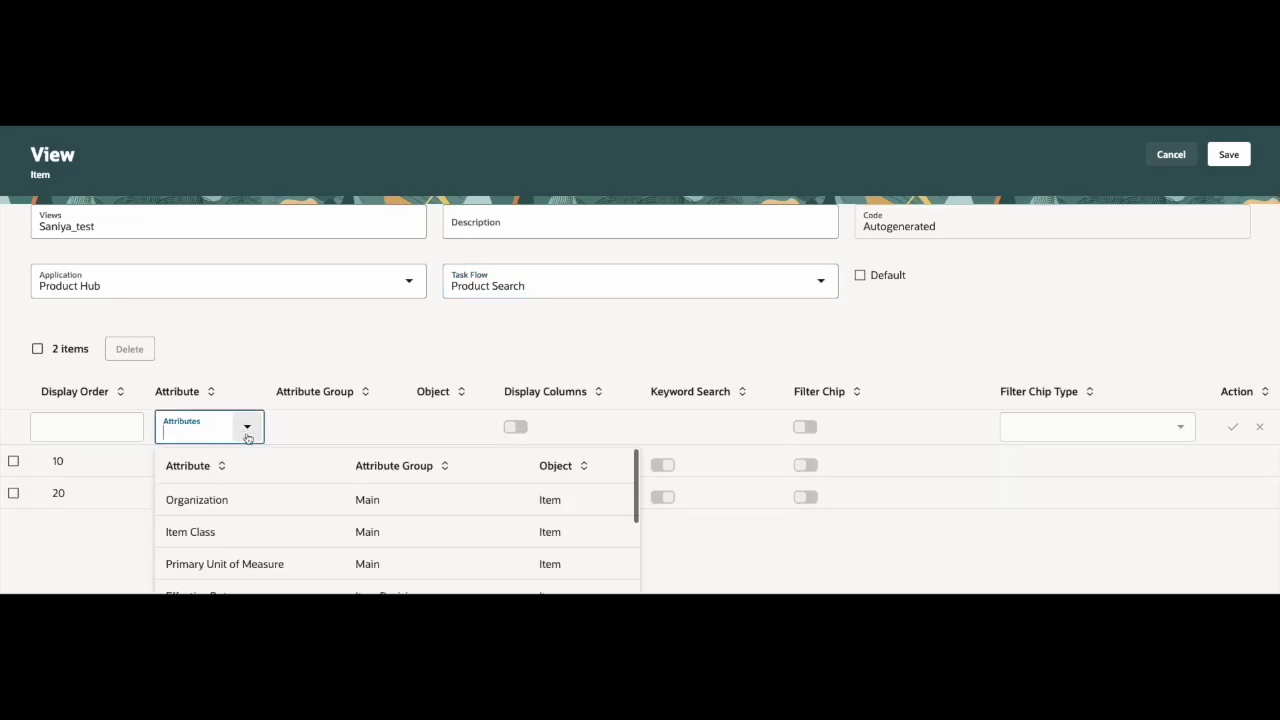
pyautogui.click(254, 497)
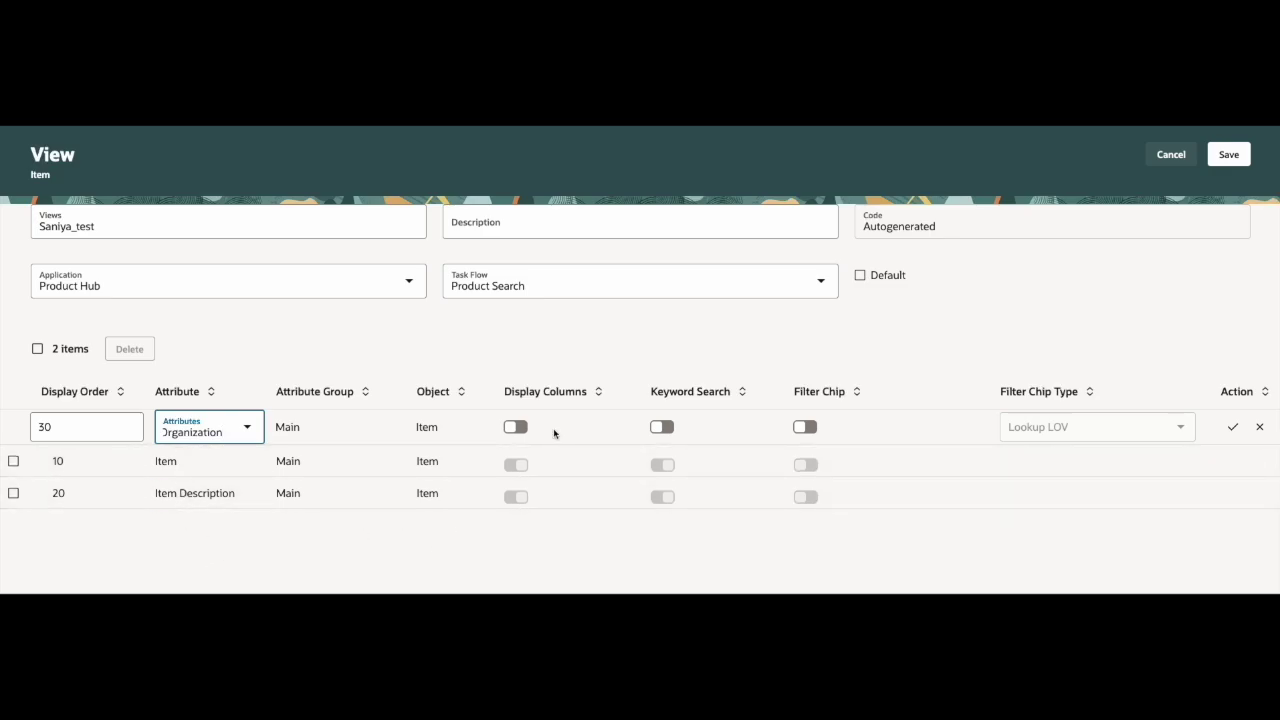
pyautogui.click(515, 428)
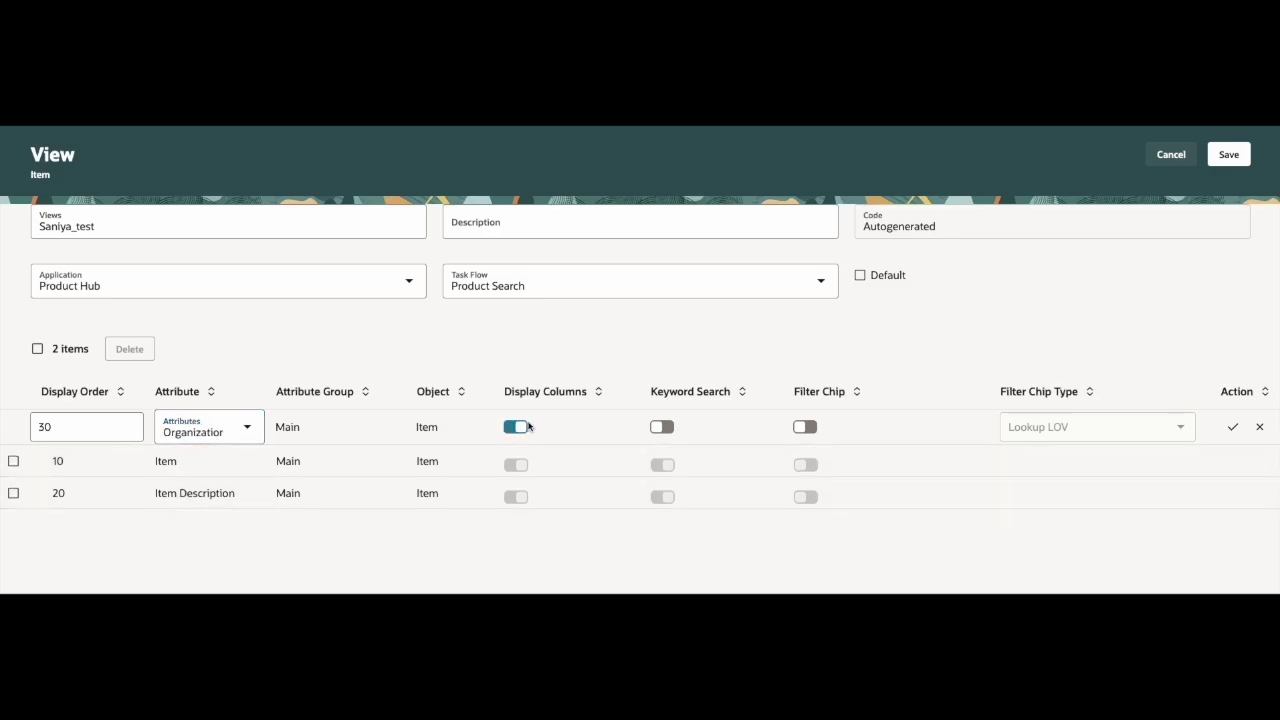
pyautogui.click(662, 428)
pyautogui.click(806, 428)
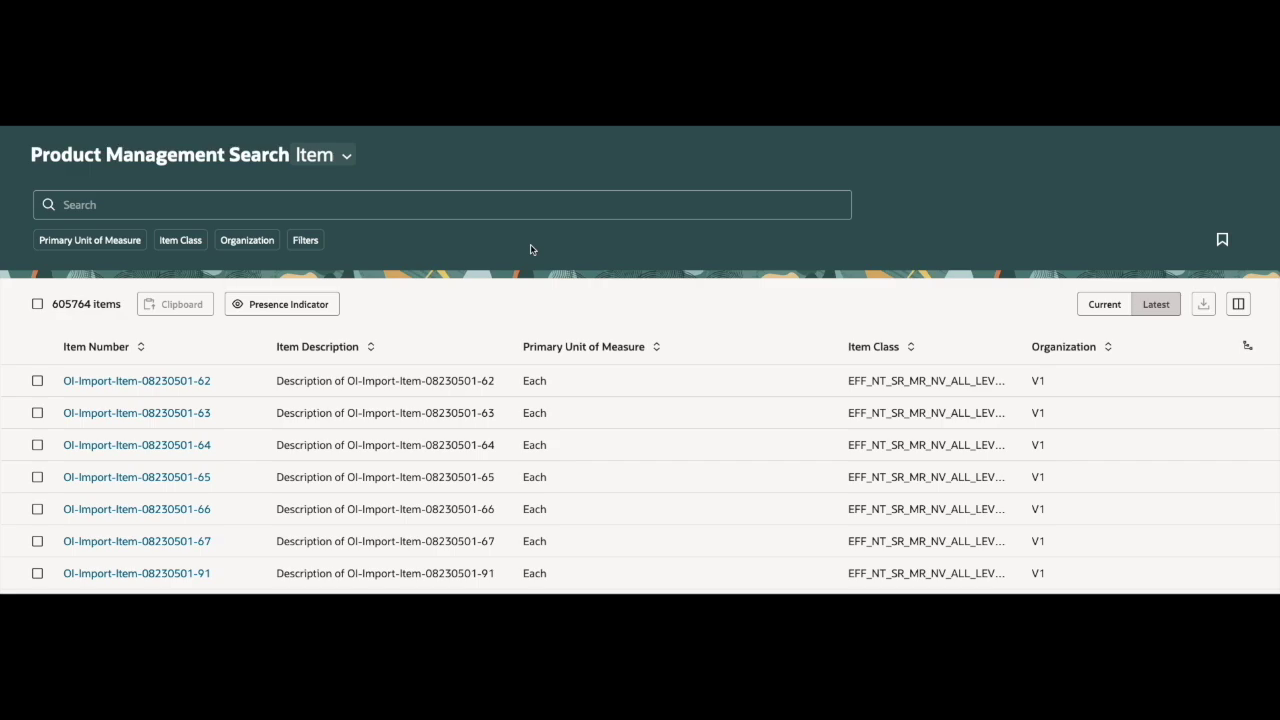
# Switch the item search from Presence Indicator to the new test view and search for v1
pyautogui.click(324, 306)
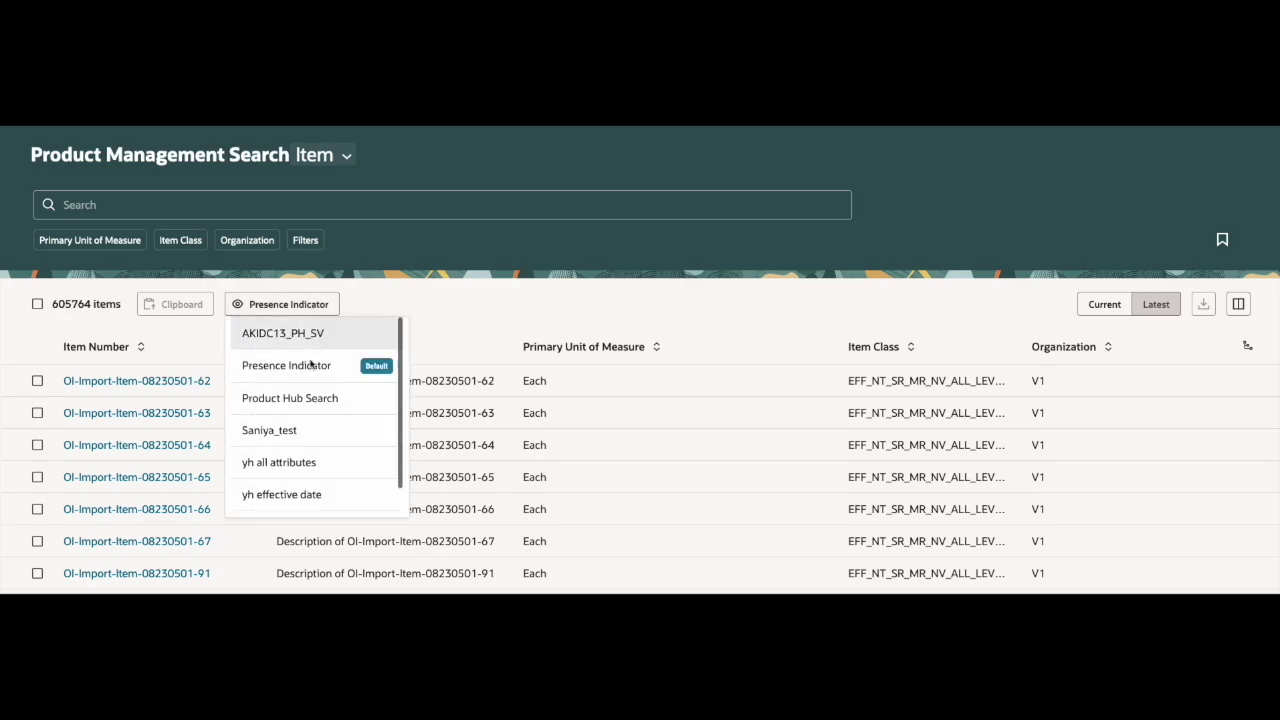
pyautogui.click(309, 439)
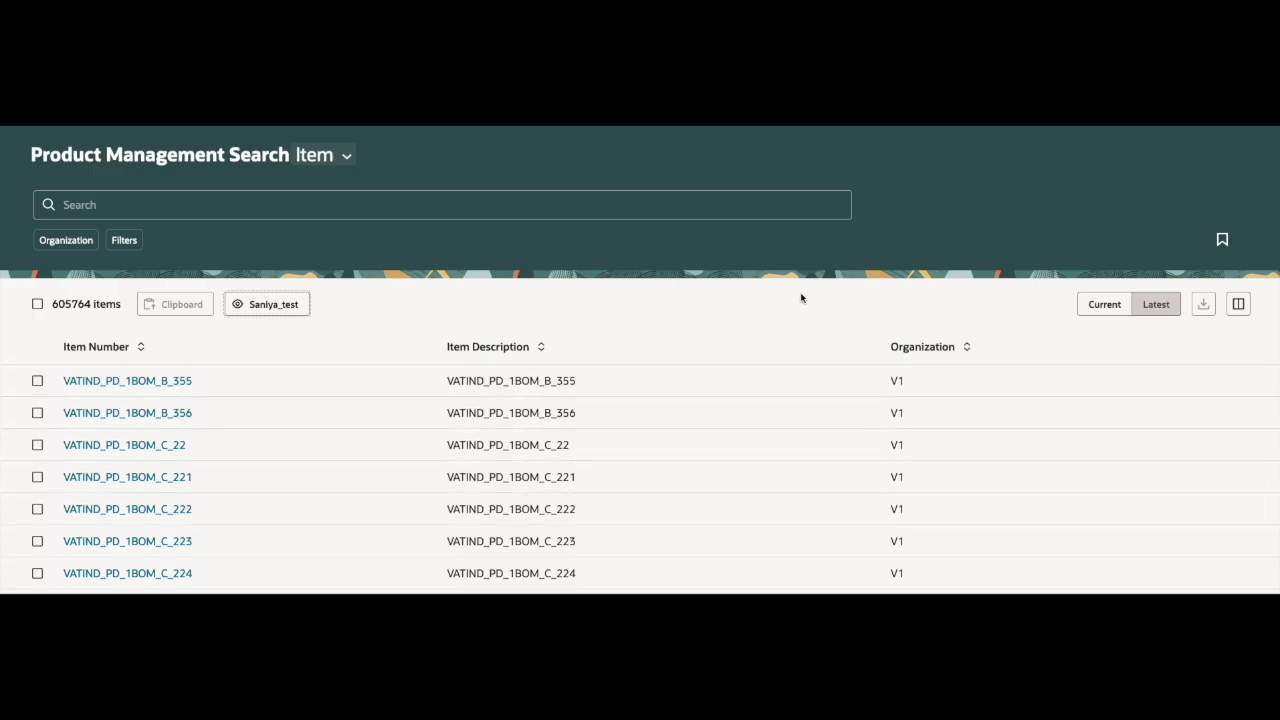
pyautogui.click(345, 211)
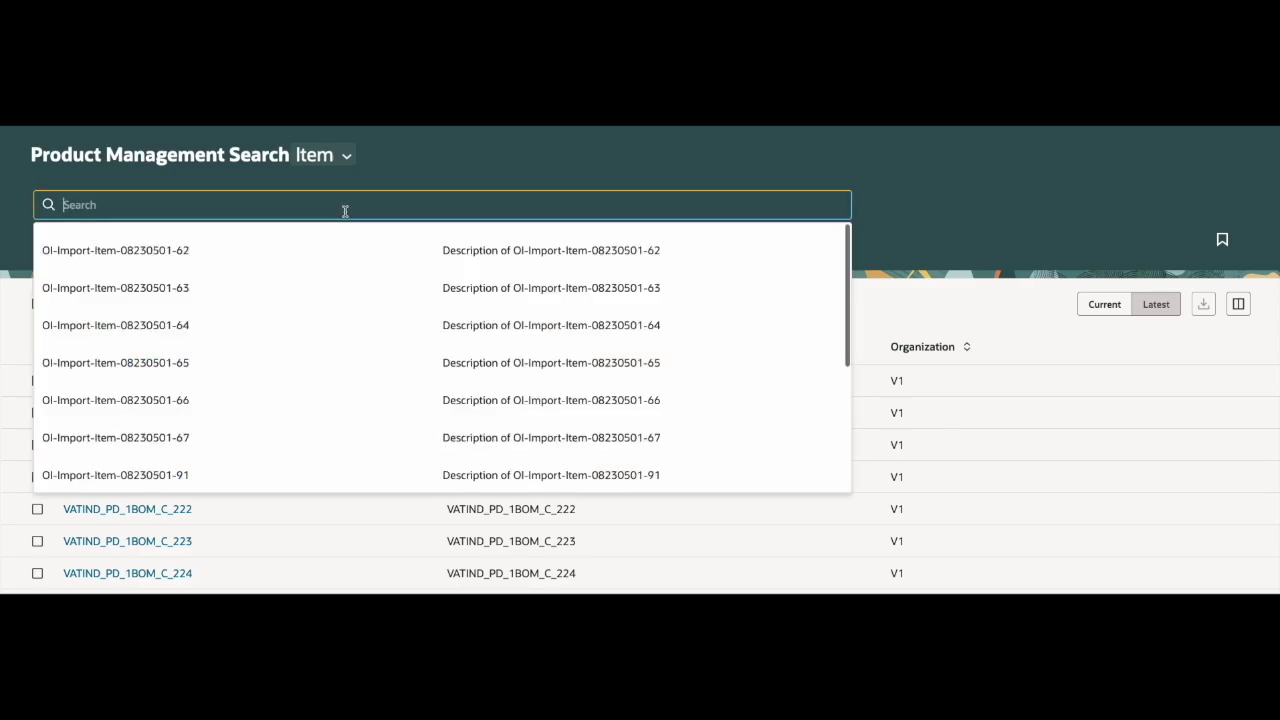
pyautogui.write('v1')
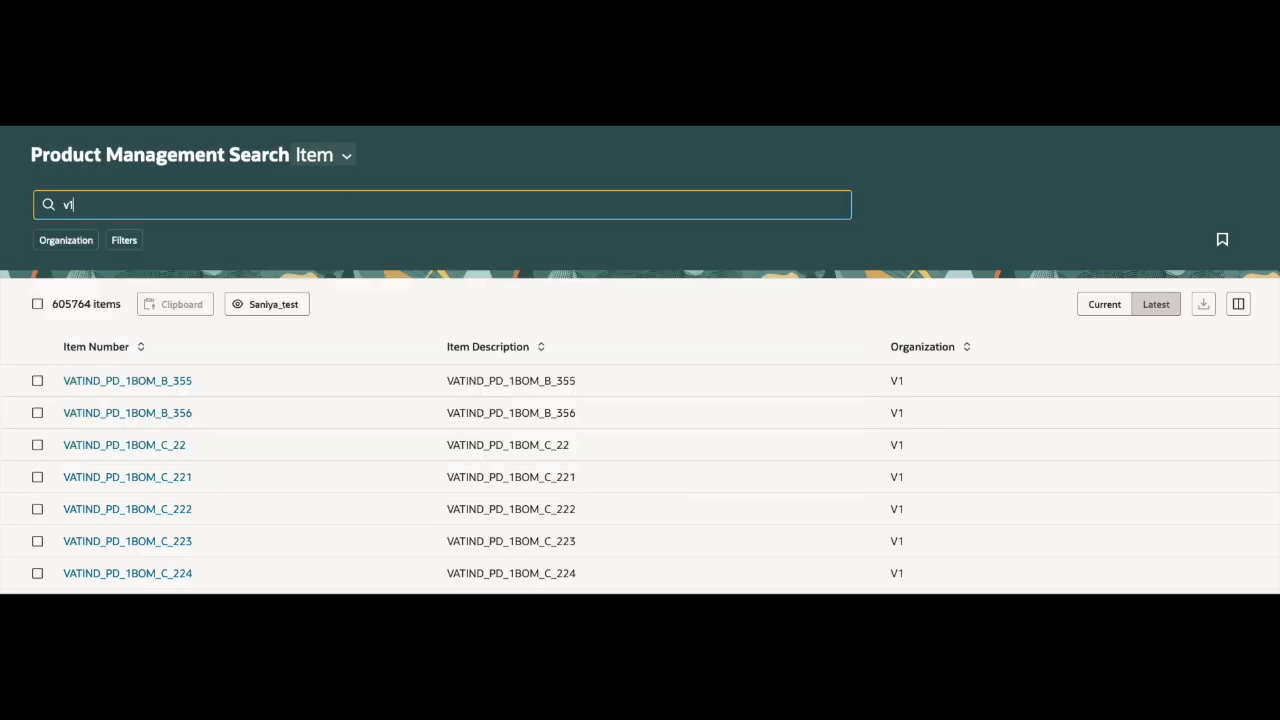
pyautogui.press('Return')
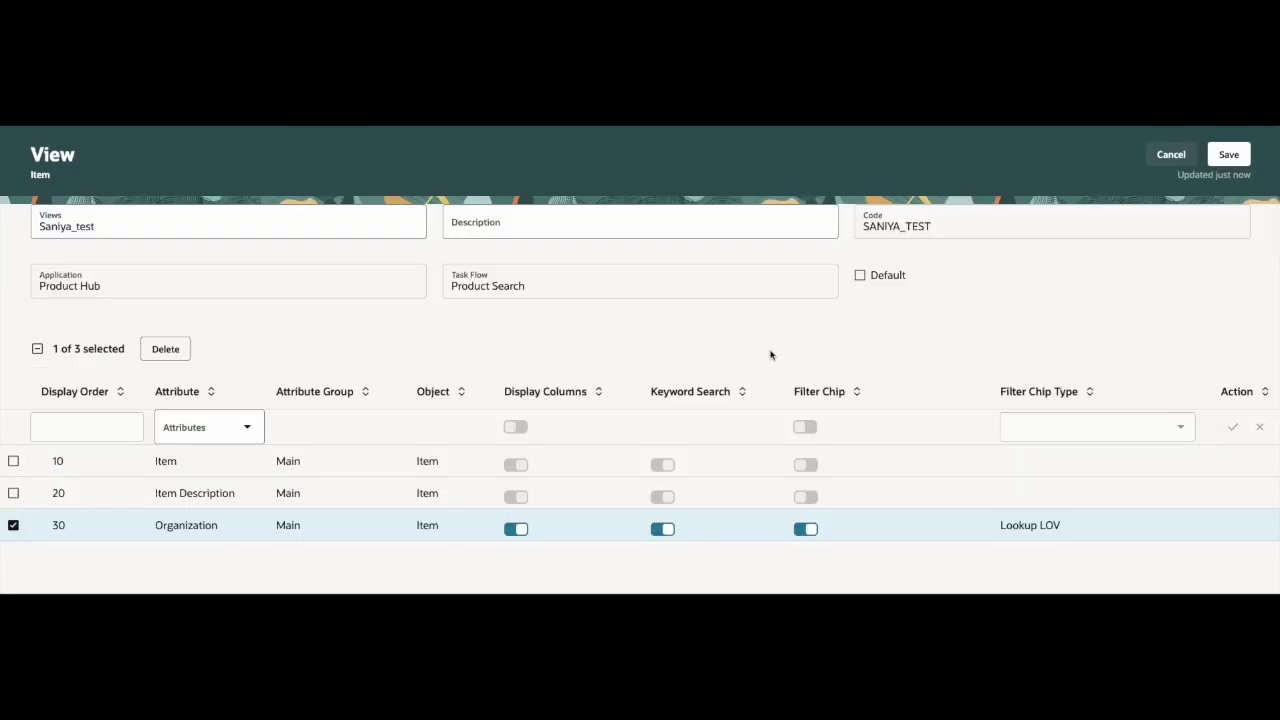
# Turn off display column, keyword search and filter chip for the view's Organization attribute and save the view
pyautogui.click(806, 529)
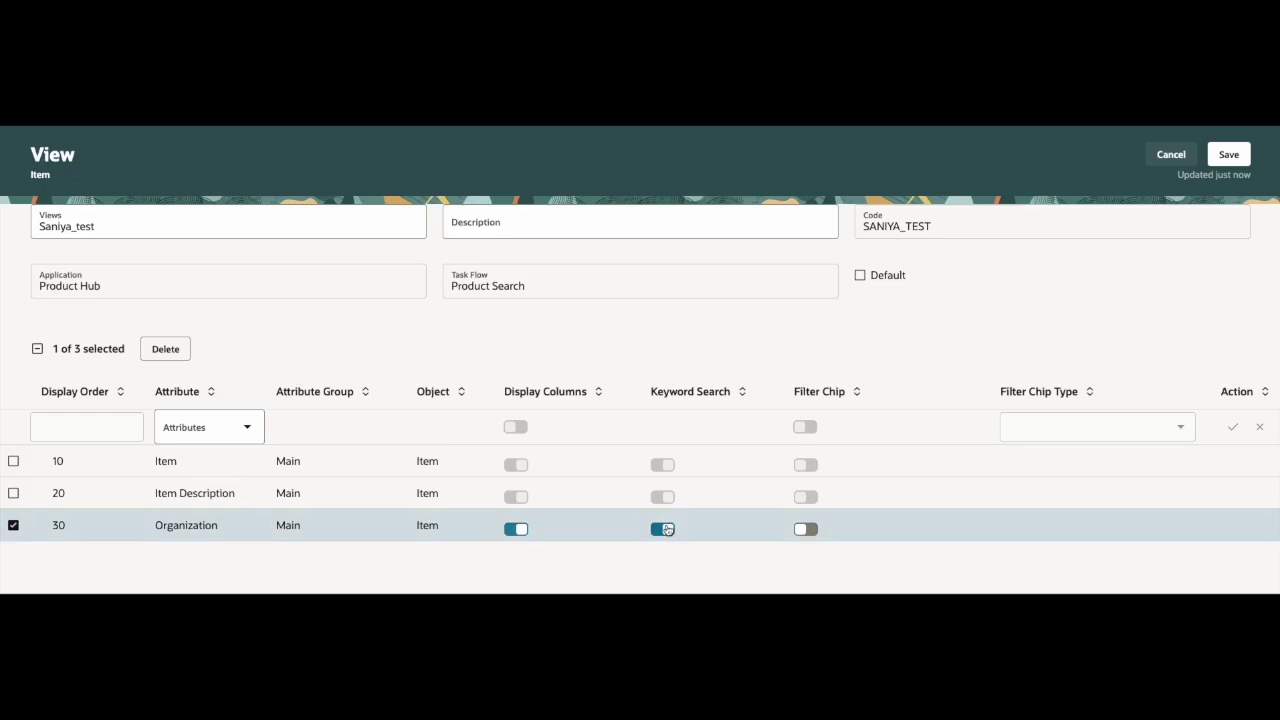
pyautogui.click(515, 529)
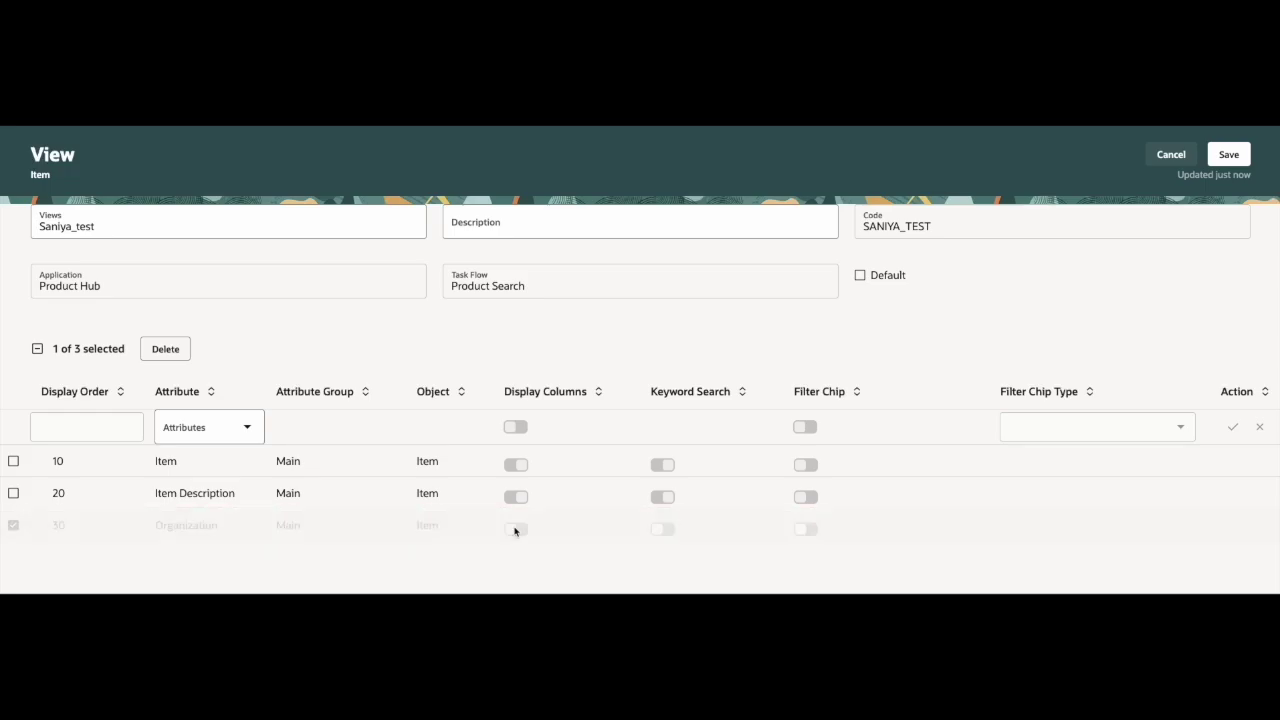
pyautogui.click(1222, 162)
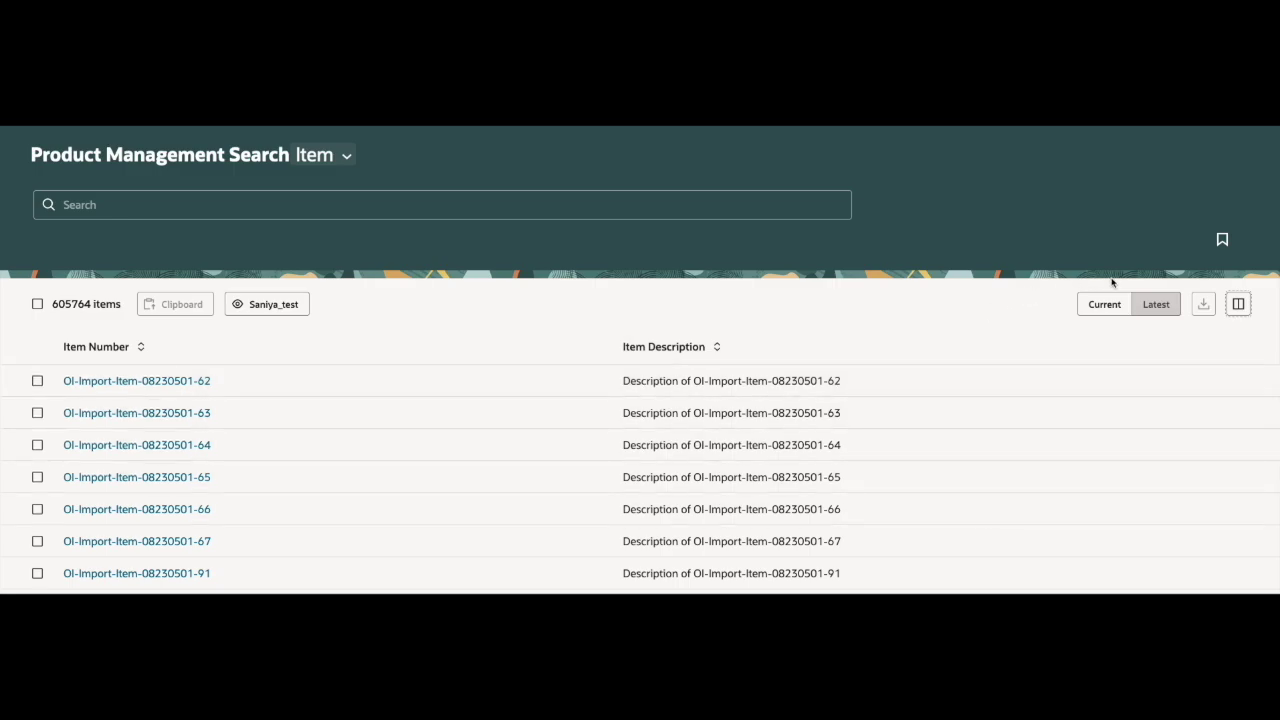
# Show the hidden Organization column in the item search results
pyautogui.click(1238, 305)
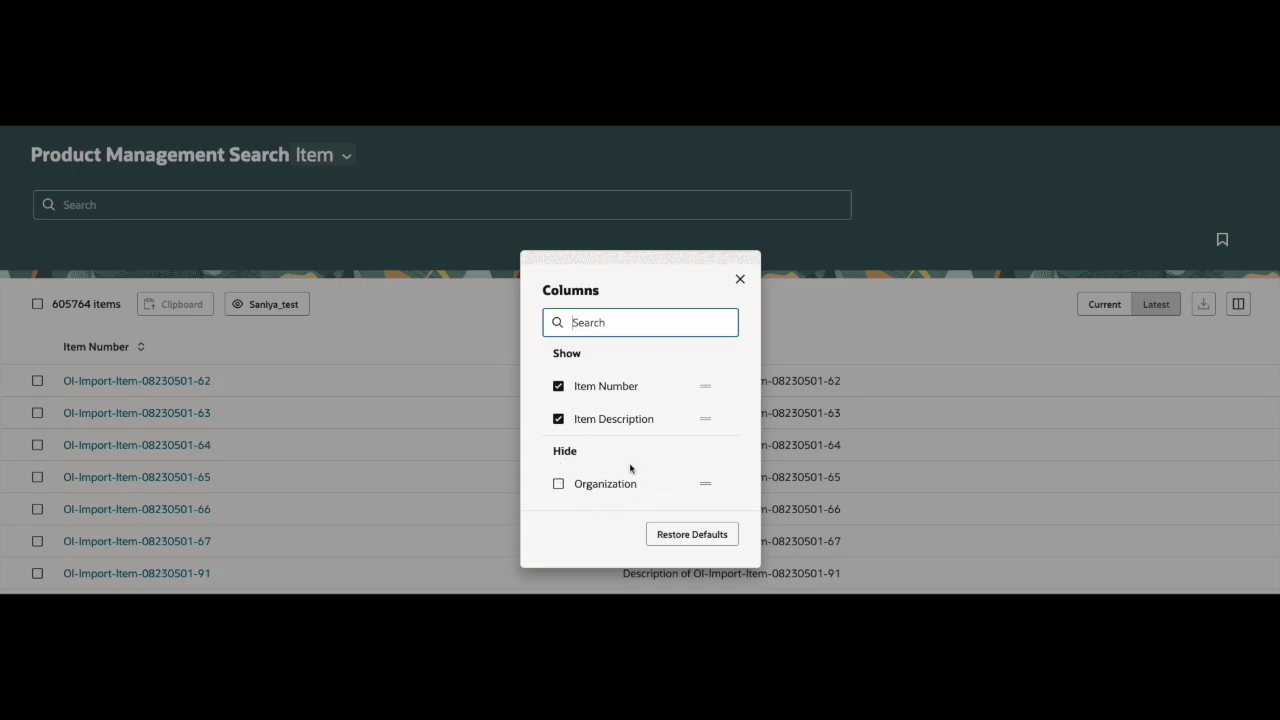
pyautogui.click(558, 484)
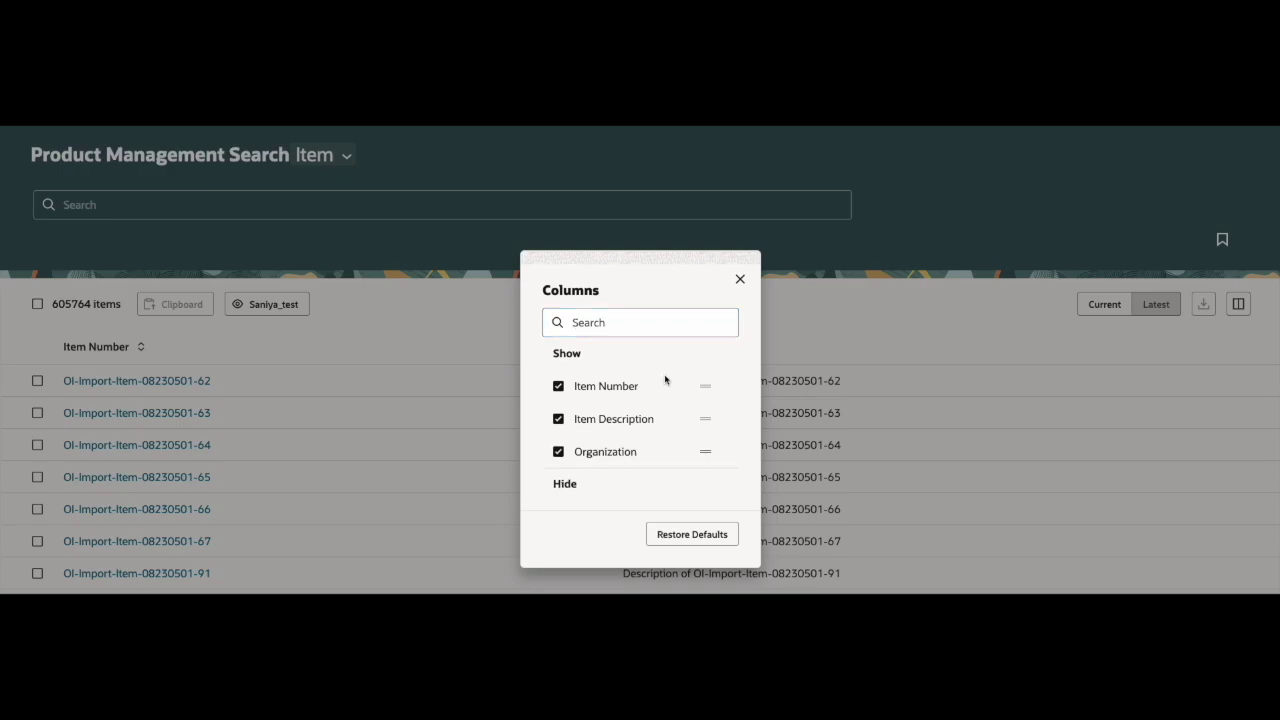
pyautogui.click(739, 281)
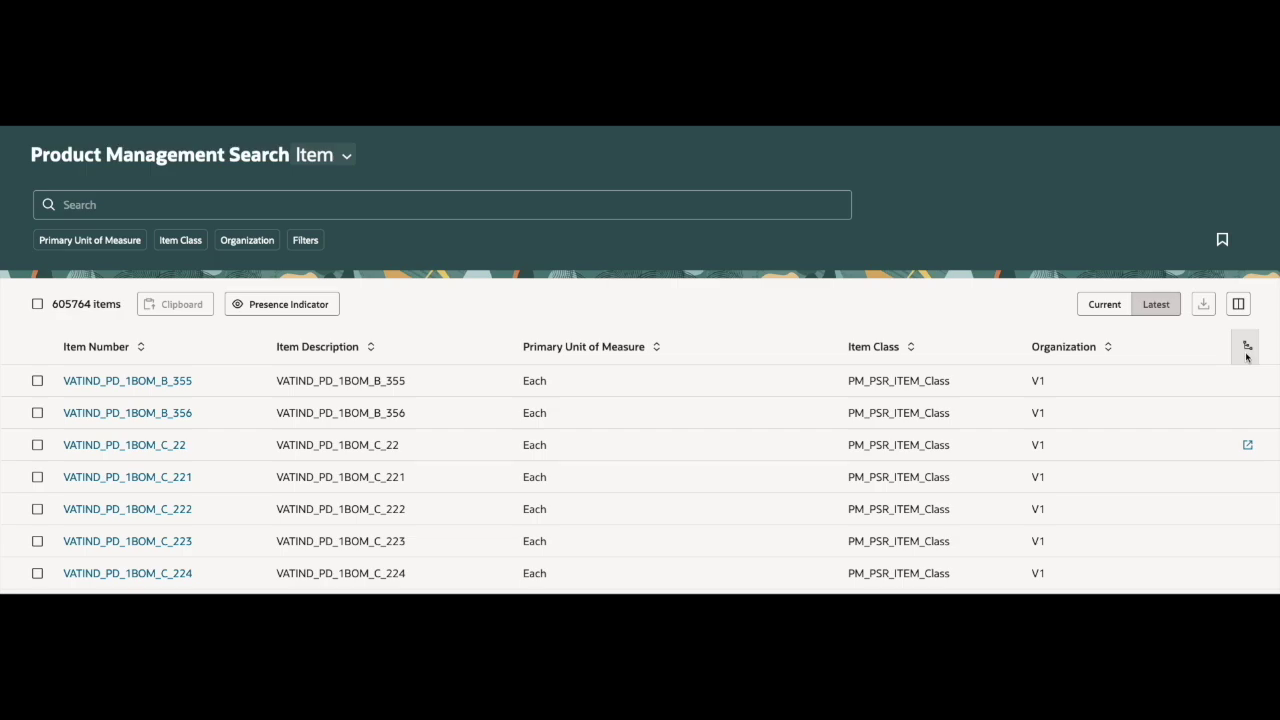
# Search for as1 in the Presence Indicator view and open the item structures of AS18947 in organization V1
pyautogui.click(763, 204)
pyautogui.write('as1')
pyautogui.press('Return')
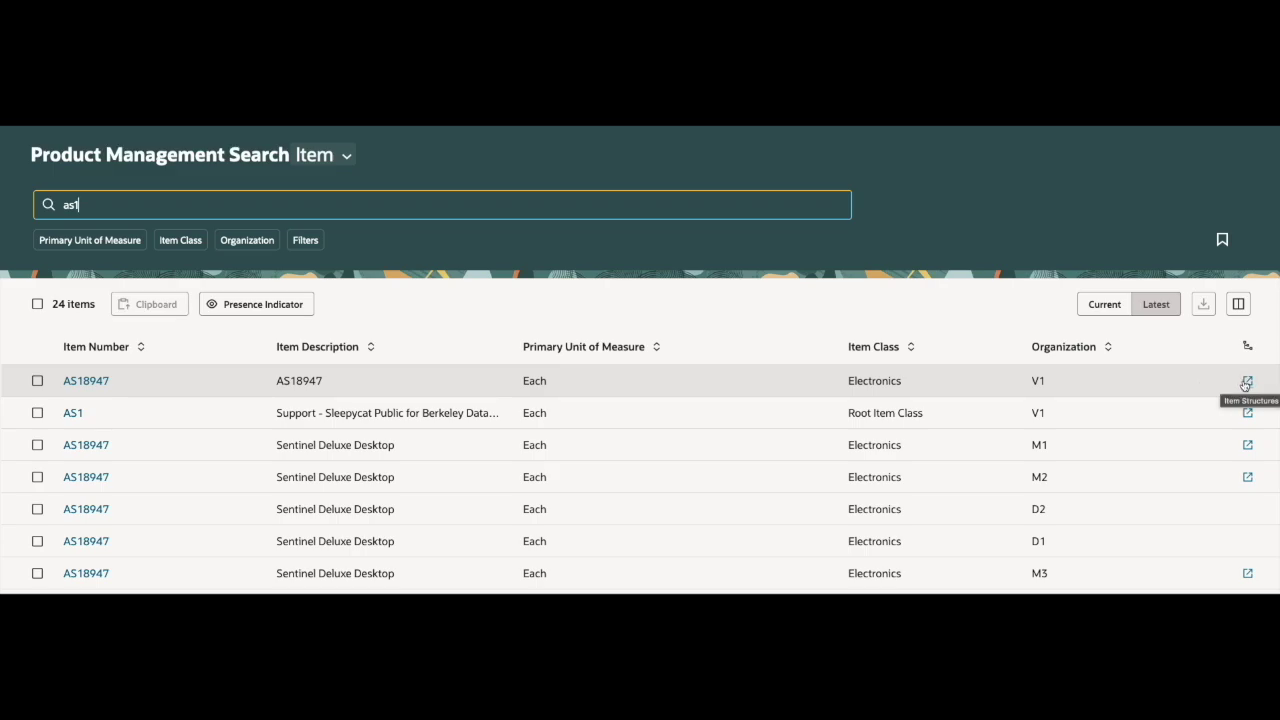
pyautogui.click(1246, 384)
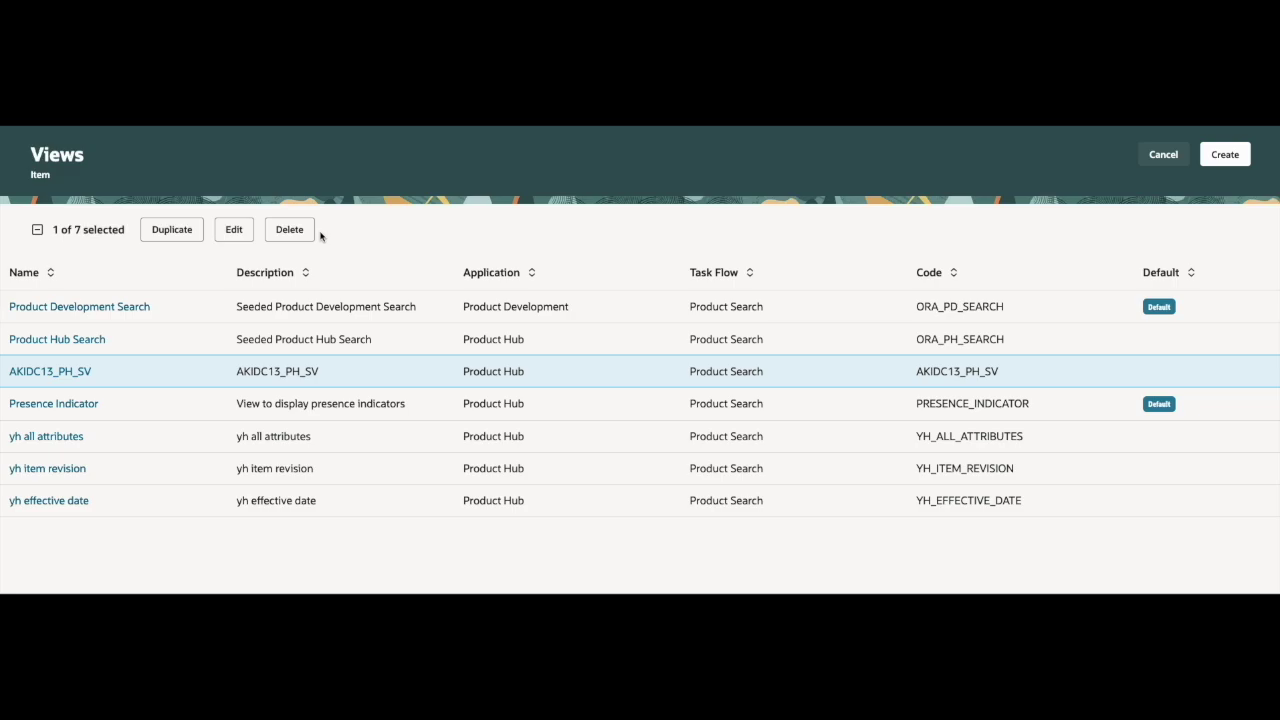
# Deselect AKIDC13_PH_SV, open the Presence Indicator view to check its Default setting, and leave without saving
pyautogui.click(680, 371)
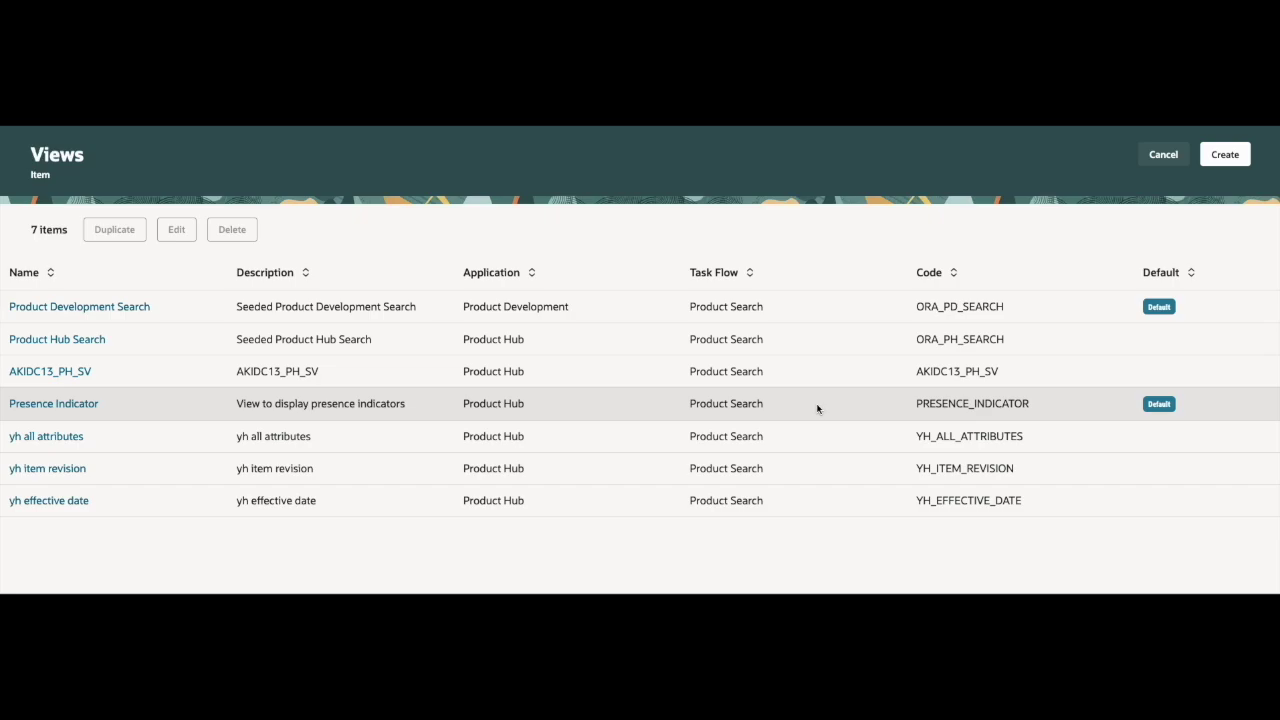
pyautogui.click(811, 407)
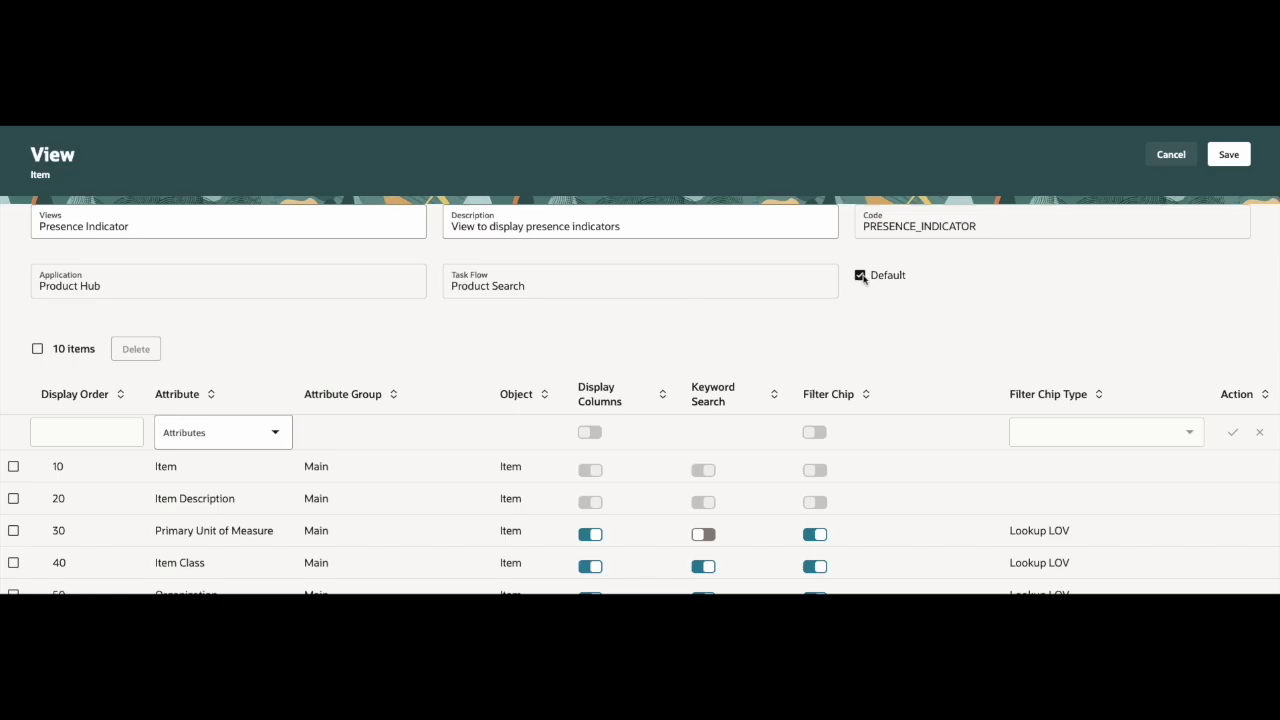
pyautogui.click(1171, 156)
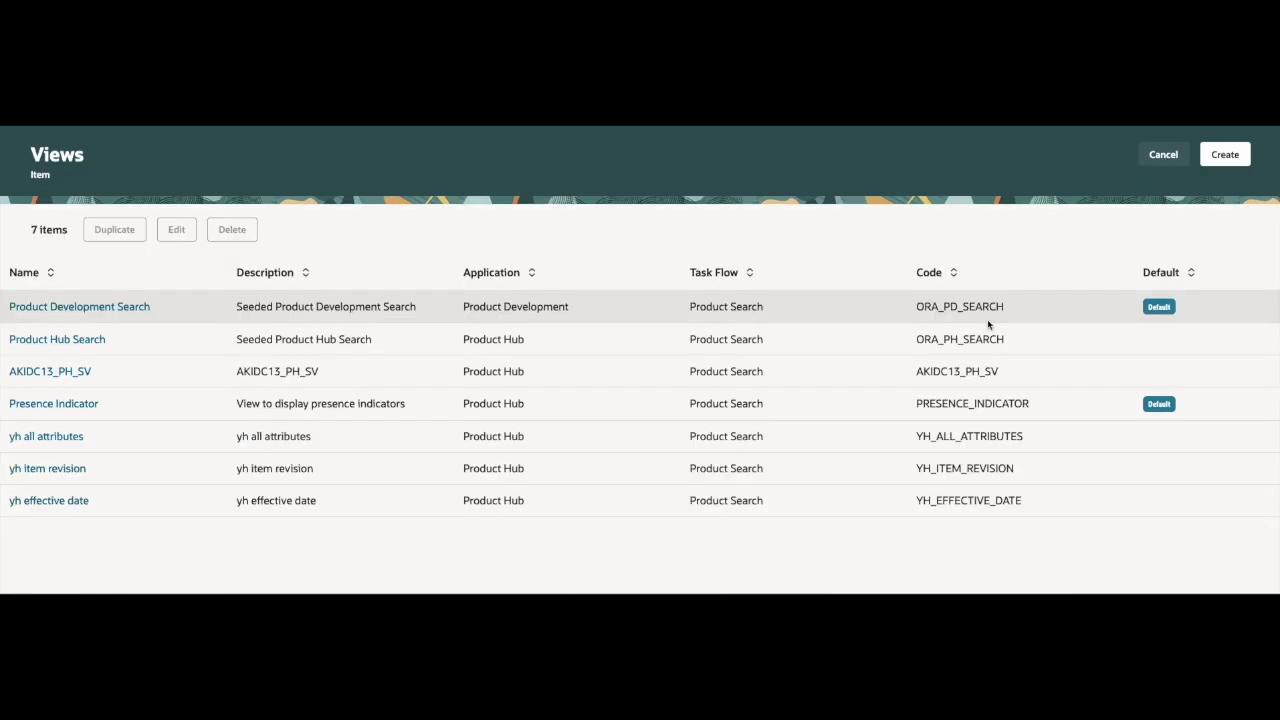